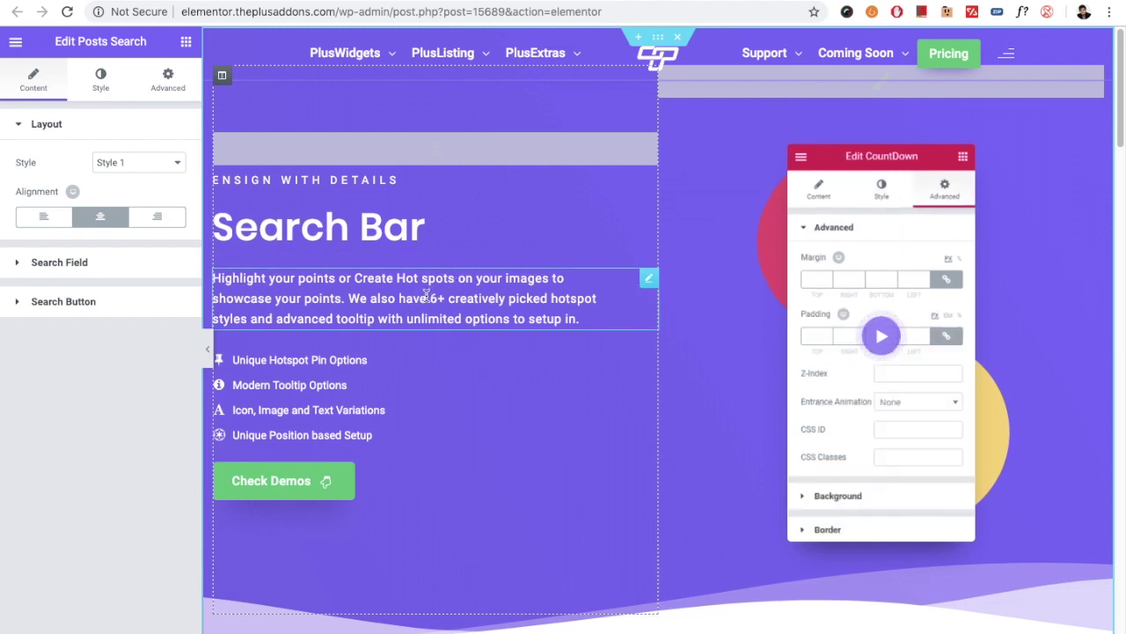
# Search for 'demo' in the live demo page's search bar.
pyautogui.scroll(-2, 428, 299)
pyautogui.scroll(2, 427, 298)
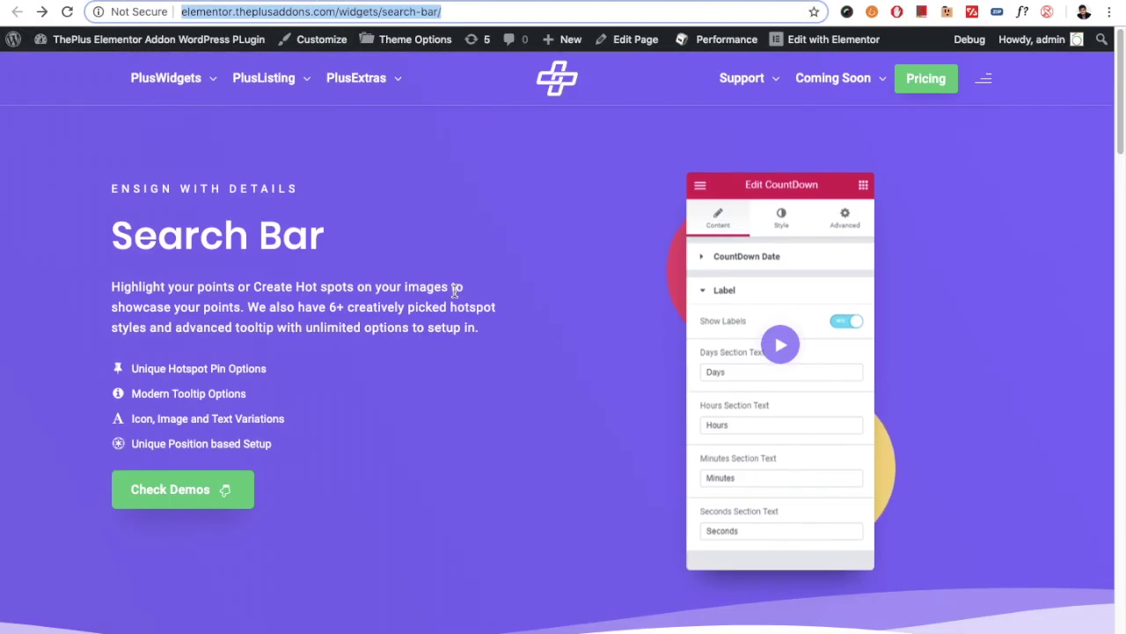
pyautogui.scroll(-5, 455, 299)
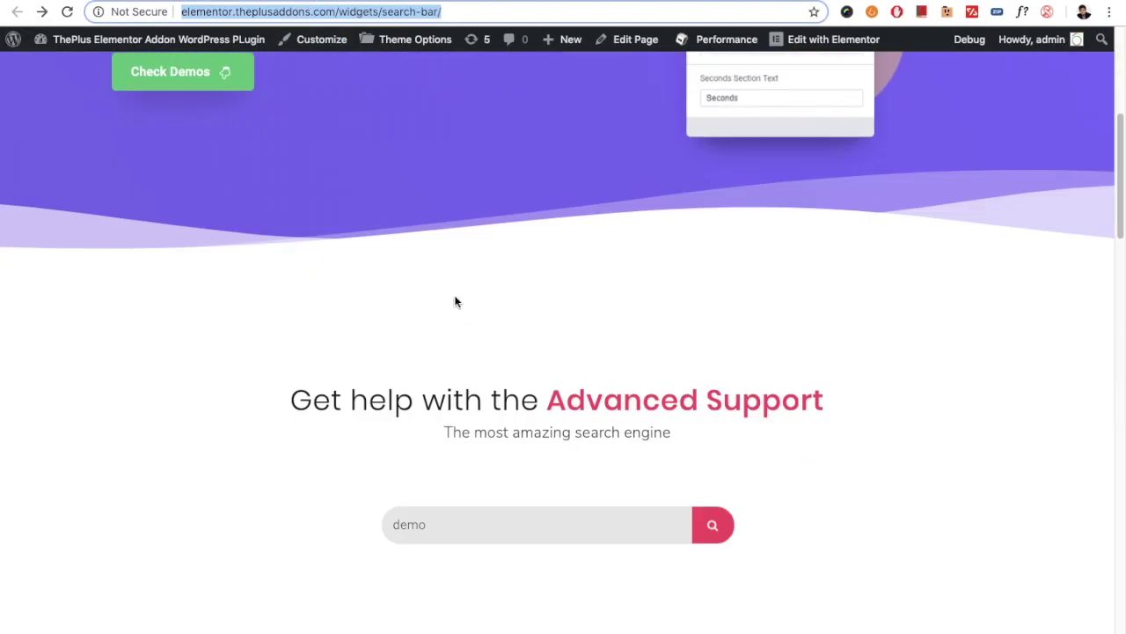
pyautogui.click(447, 537)
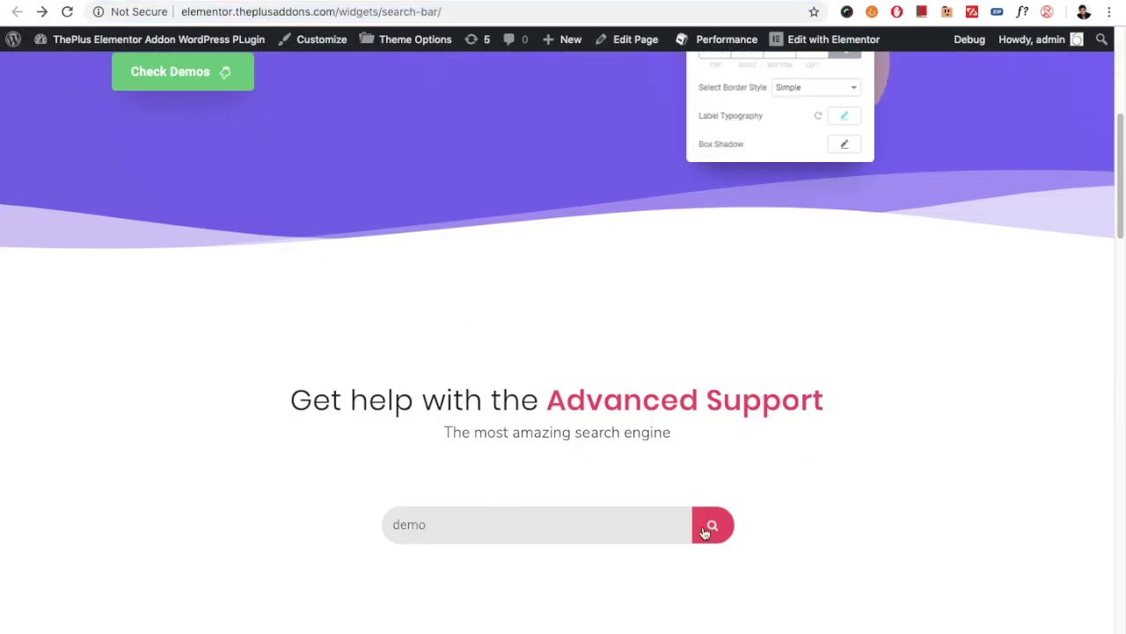
pyautogui.doubleClick(495, 526)
pyautogui.click(713, 525)
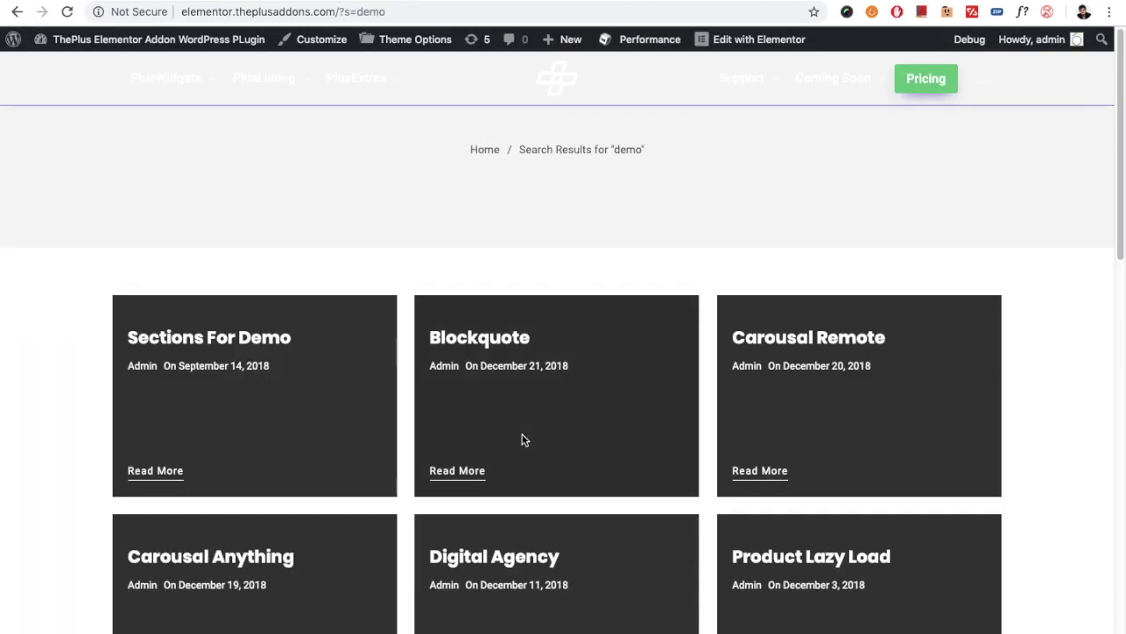
# Review the 'demo' search results and their address, then go back to the search bar demo page.
pyautogui.scroll(-5, 521, 434)
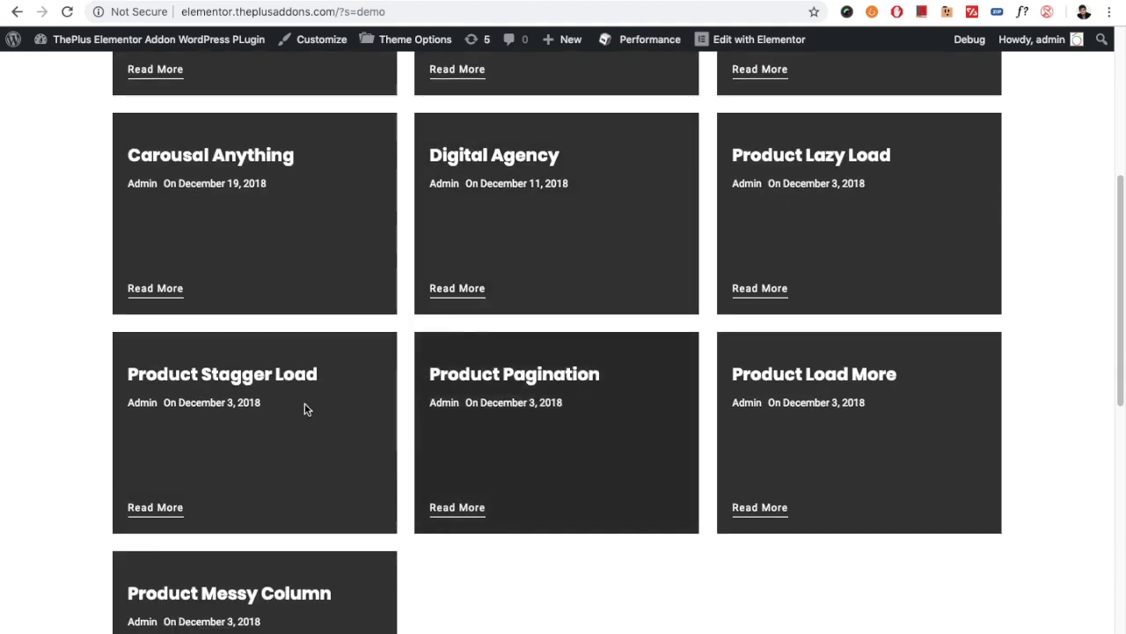
pyautogui.scroll(3, 308, 405)
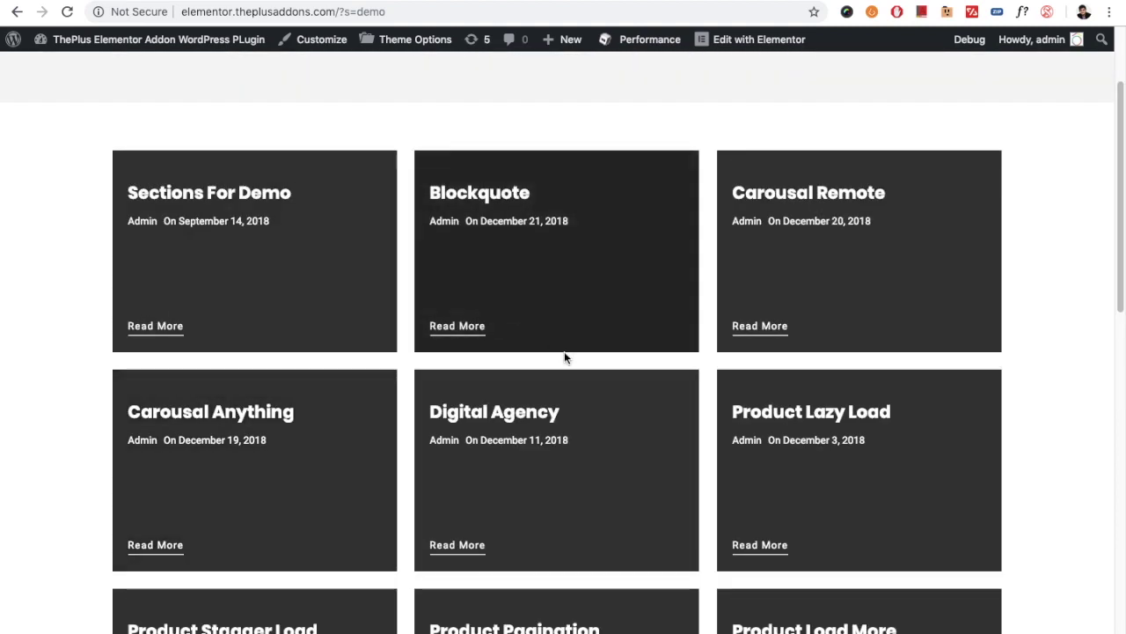
pyautogui.click(350, 12)
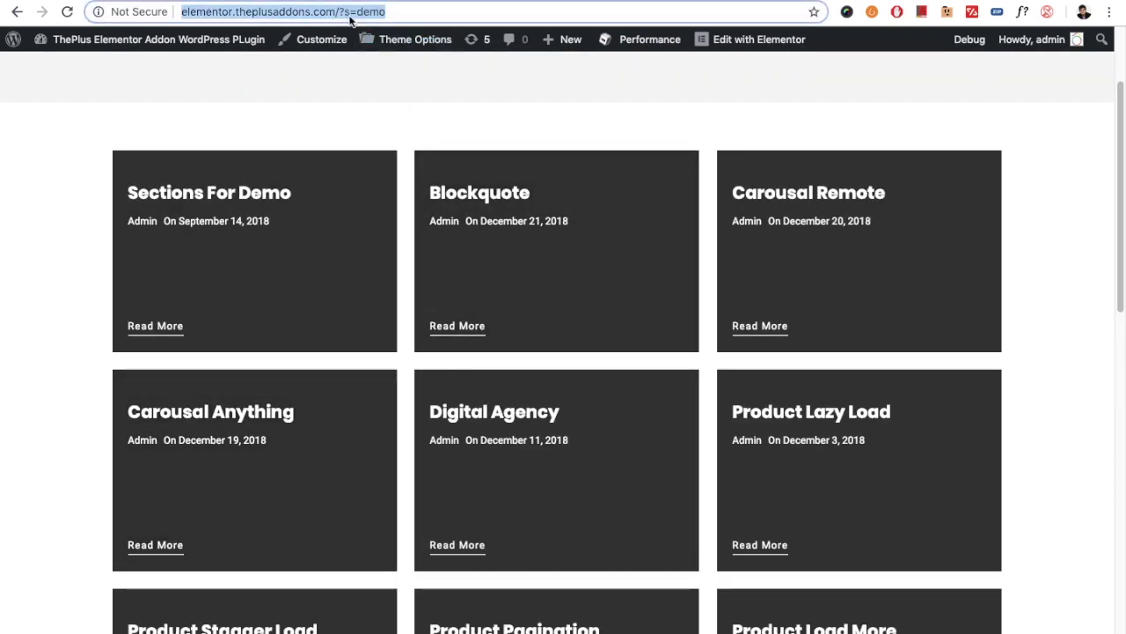
pyautogui.click(349, 14)
pyautogui.doubleClick(347, 14)
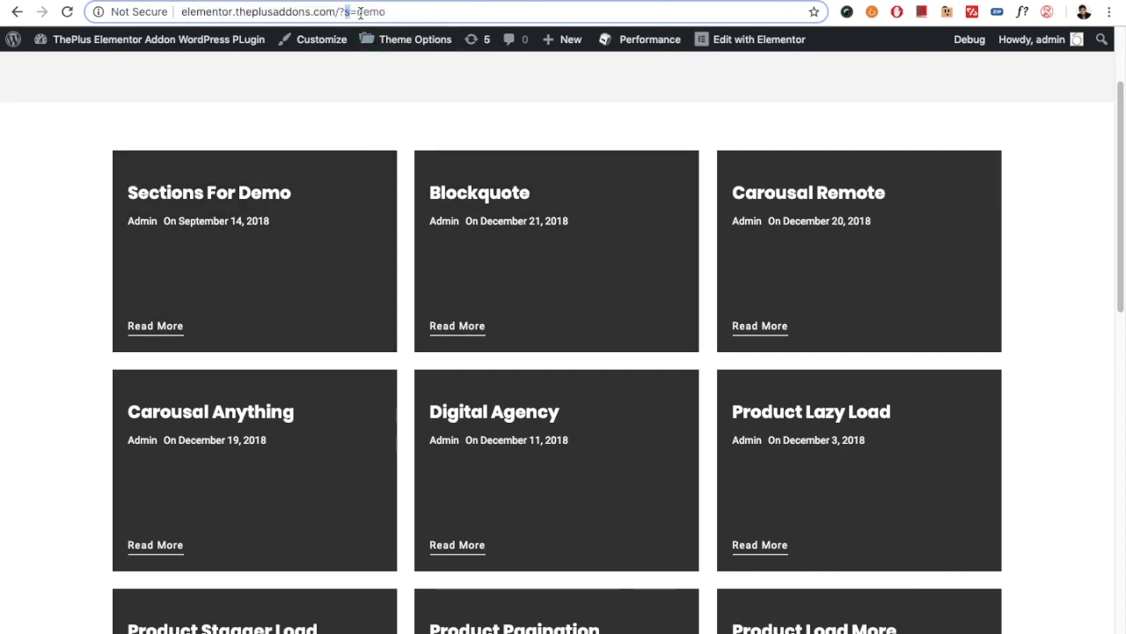
pyautogui.press('super+bracketleft')
# Clear the search box selection and scroll through the other search bar demos.
pyautogui.click(301, 445)
pyautogui.scroll(-3, 367, 452)
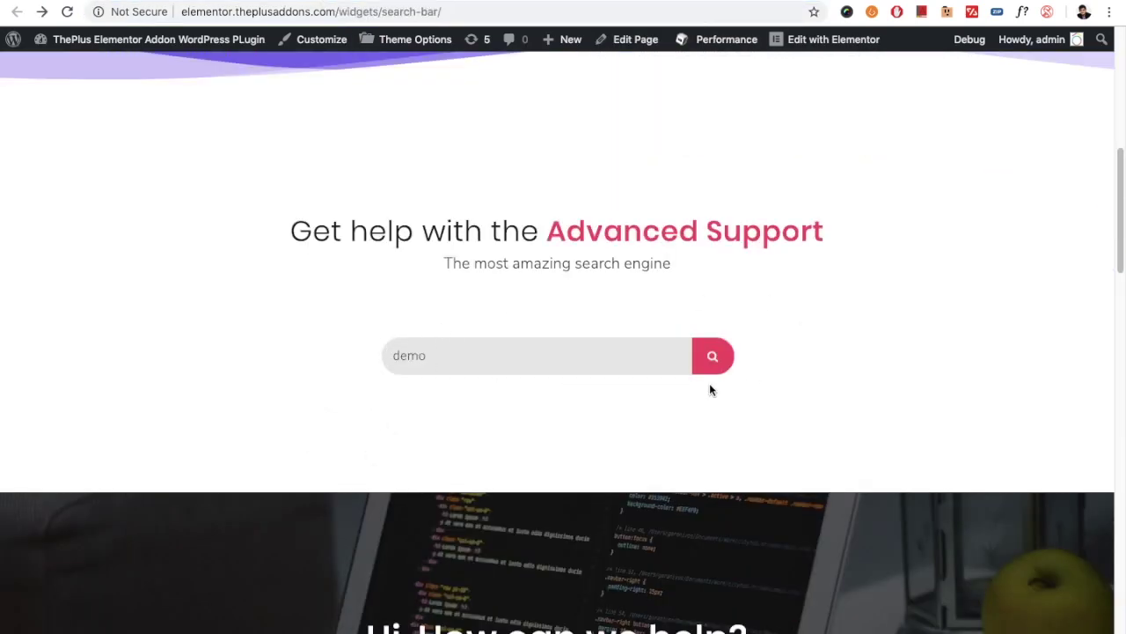
pyautogui.scroll(-10, 563, 384)
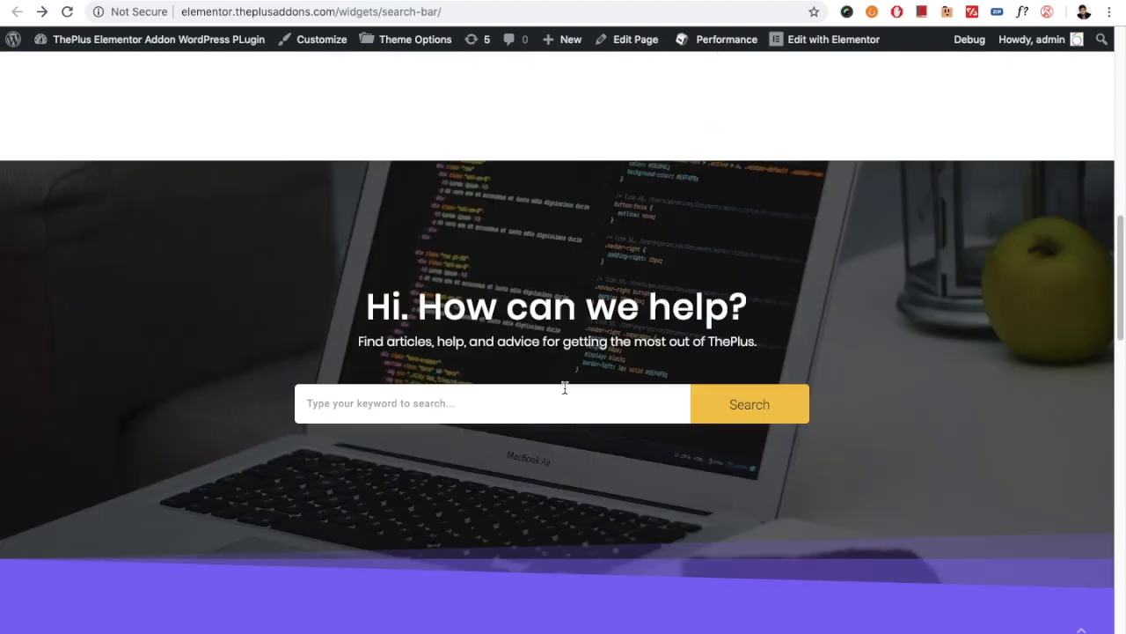
pyautogui.scroll(-5, 445, 385)
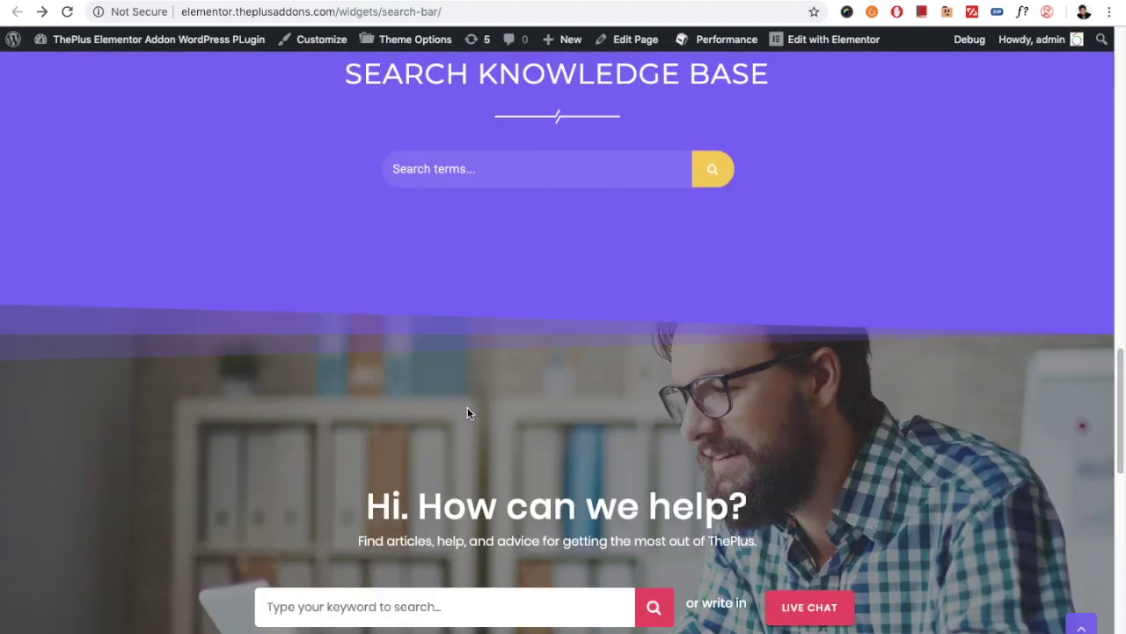
pyautogui.scroll(15, 521, 372)
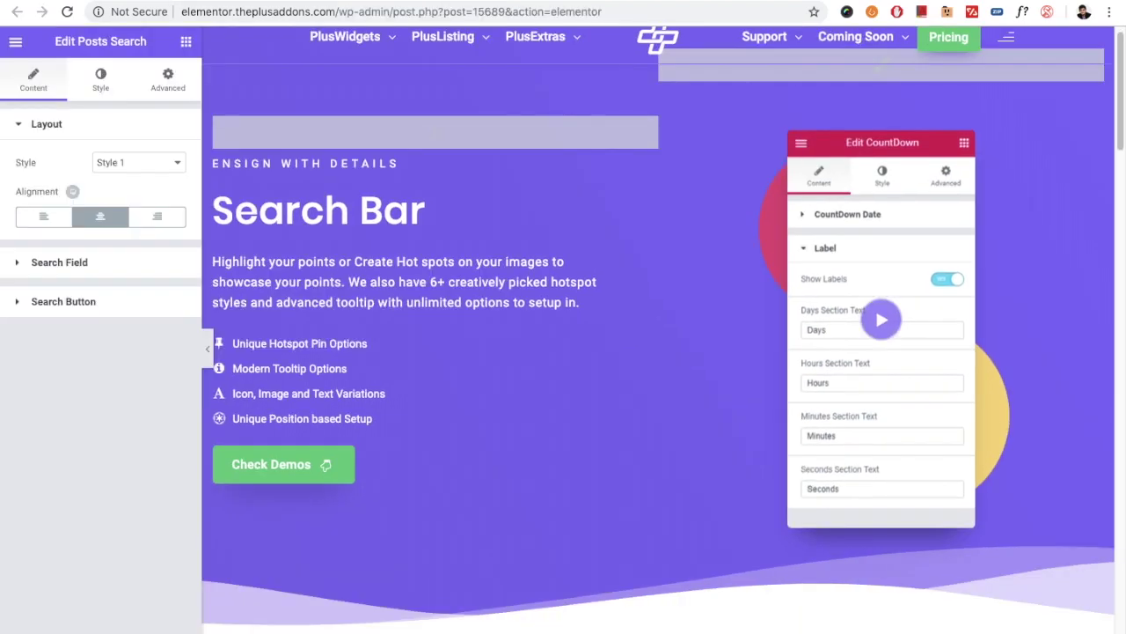
# Keep the Posts Search widget's layout style at Style 1.
pyautogui.scroll(-11, 519, 374)
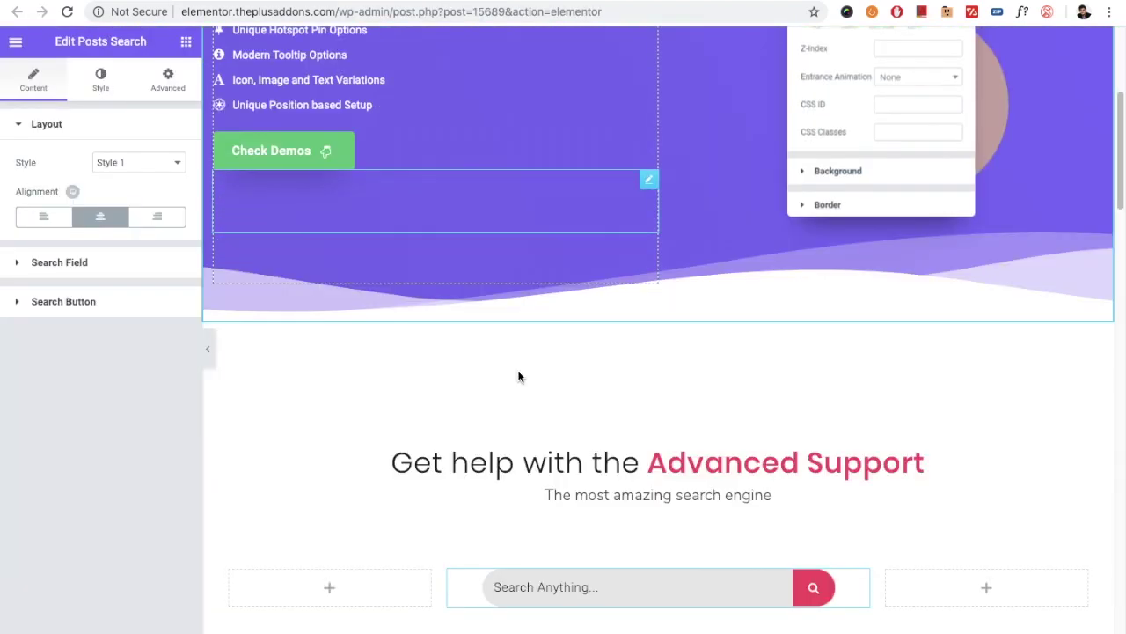
pyautogui.scroll(4, 518, 363)
pyautogui.scroll(1, 518, 362)
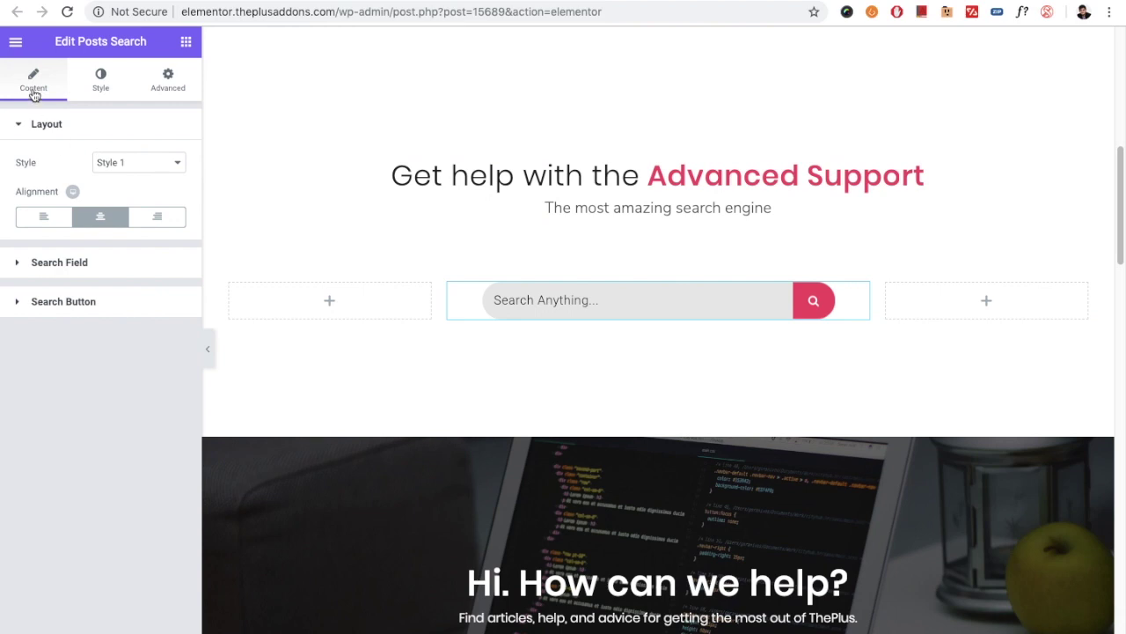
pyautogui.click(44, 130)
pyautogui.click(44, 130)
pyautogui.click(139, 167)
pyautogui.click(138, 164)
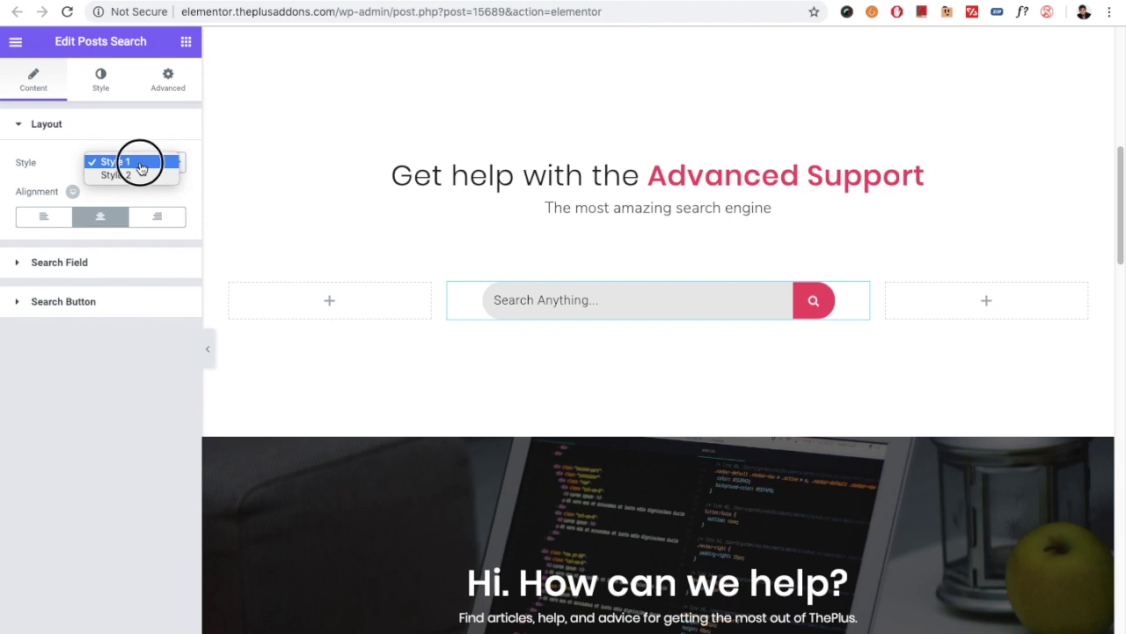
# Check the per-device alignment options, then expand the Search Field settings.
pyautogui.click(72, 192)
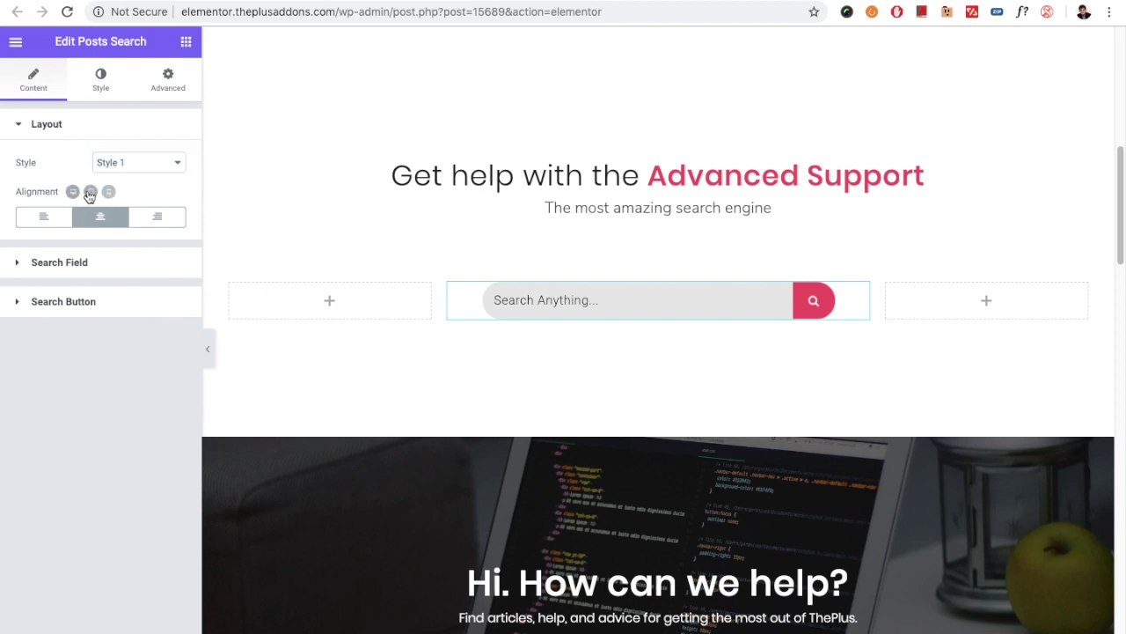
pyautogui.click(78, 194)
pyautogui.click(55, 262)
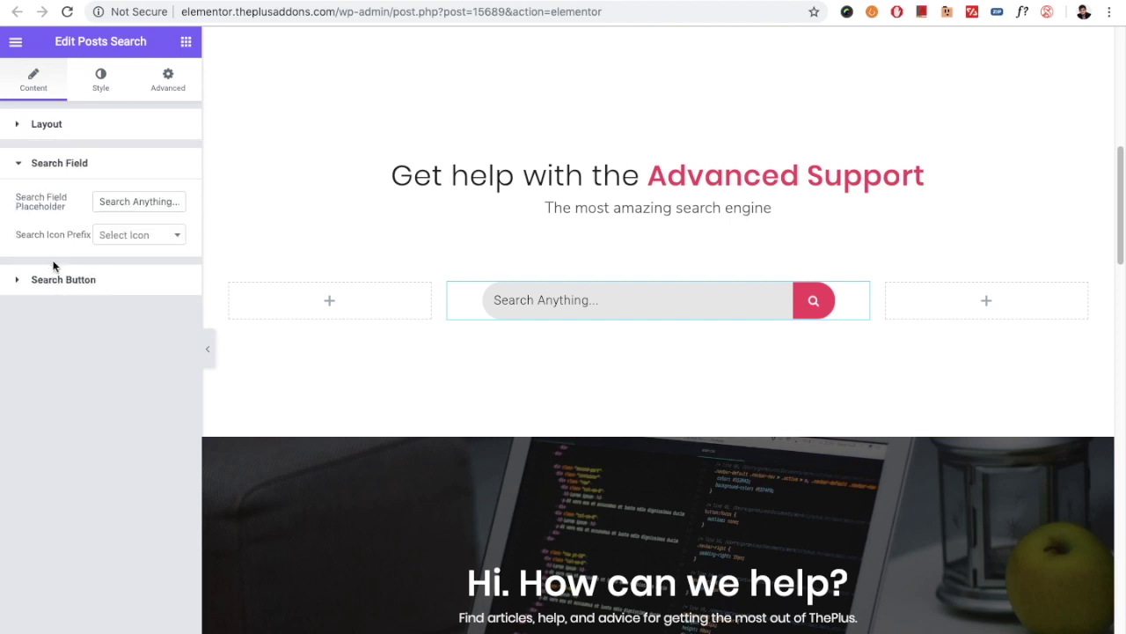
# Replace the 'Search Anything...' placeholder with 'Type anything' and add an address-book prefix icon.
pyautogui.tripleClick(117, 199)
pyautogui.write('Type')
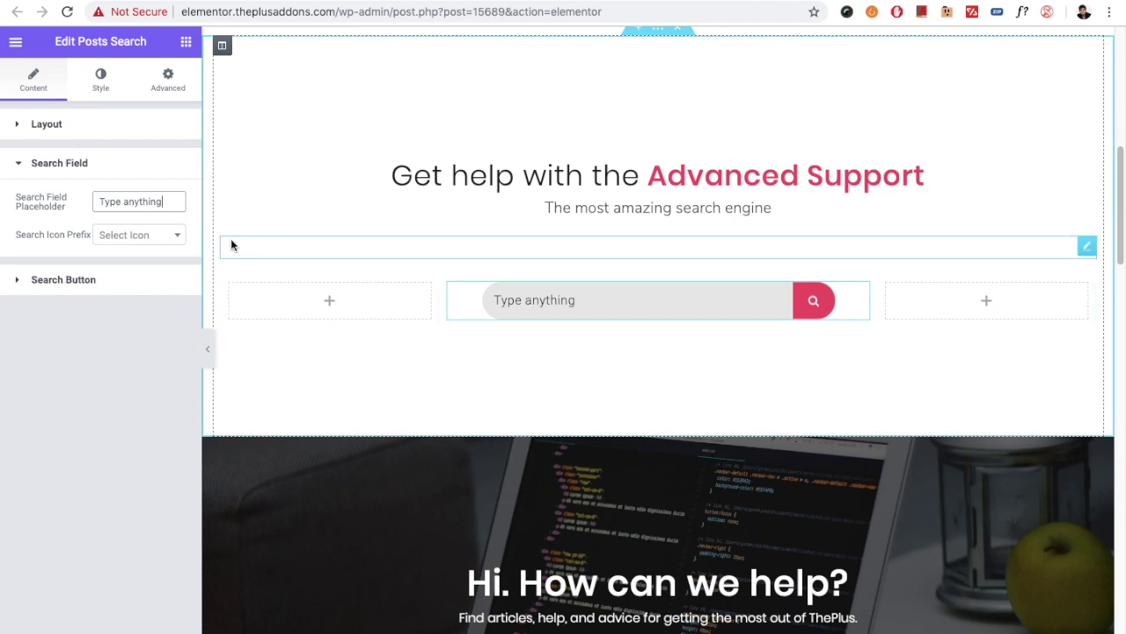
pyautogui.click(137, 241)
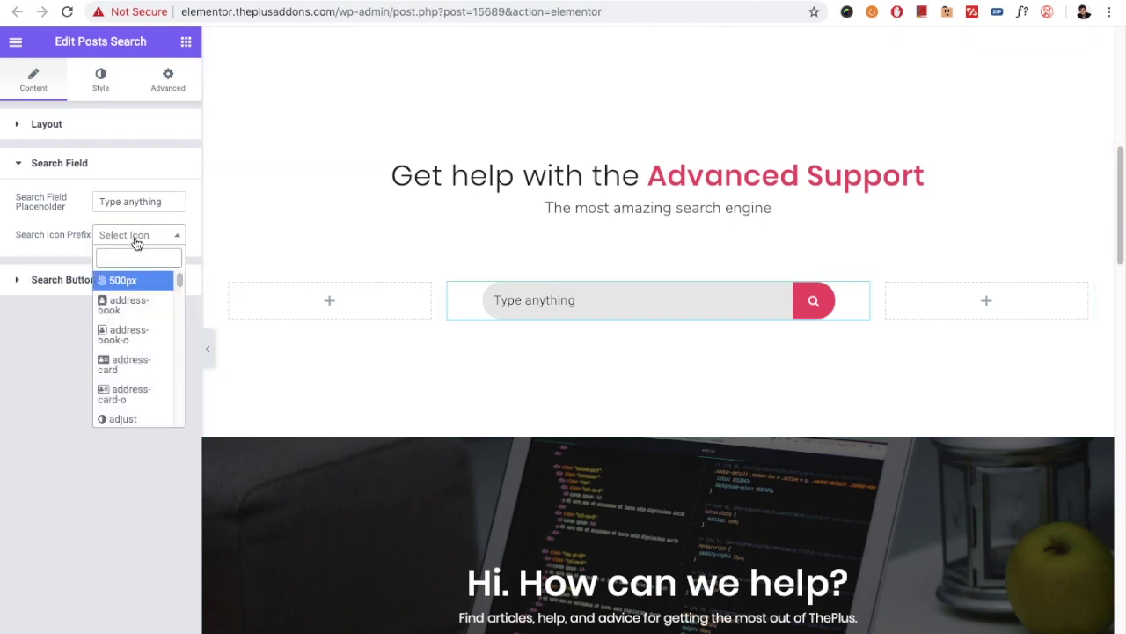
pyautogui.click(123, 306)
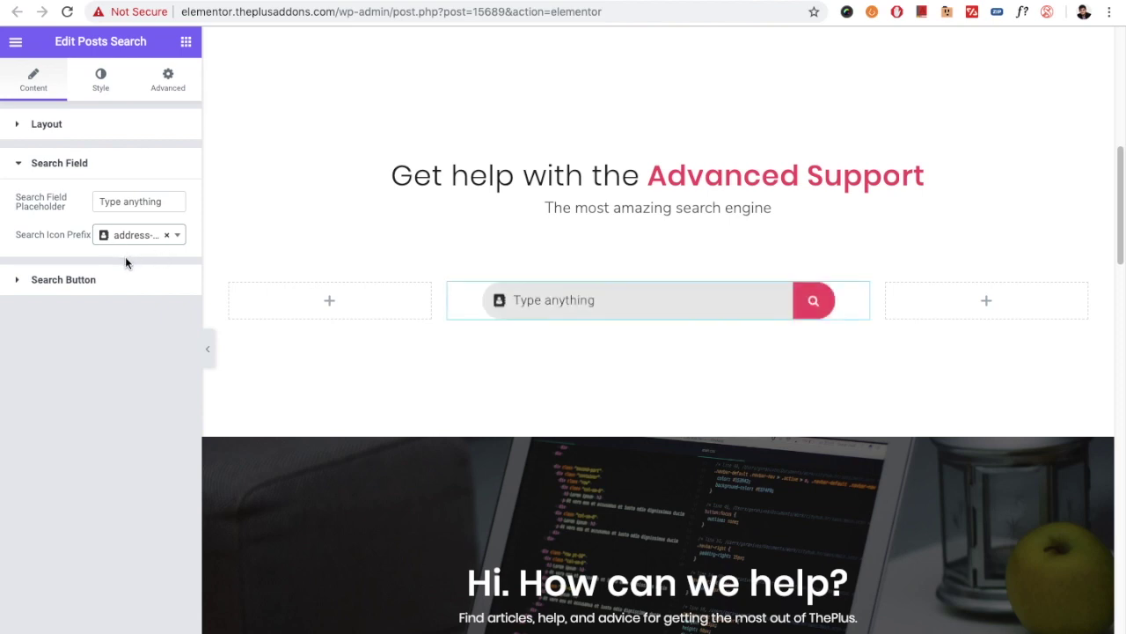
pyautogui.click(95, 282)
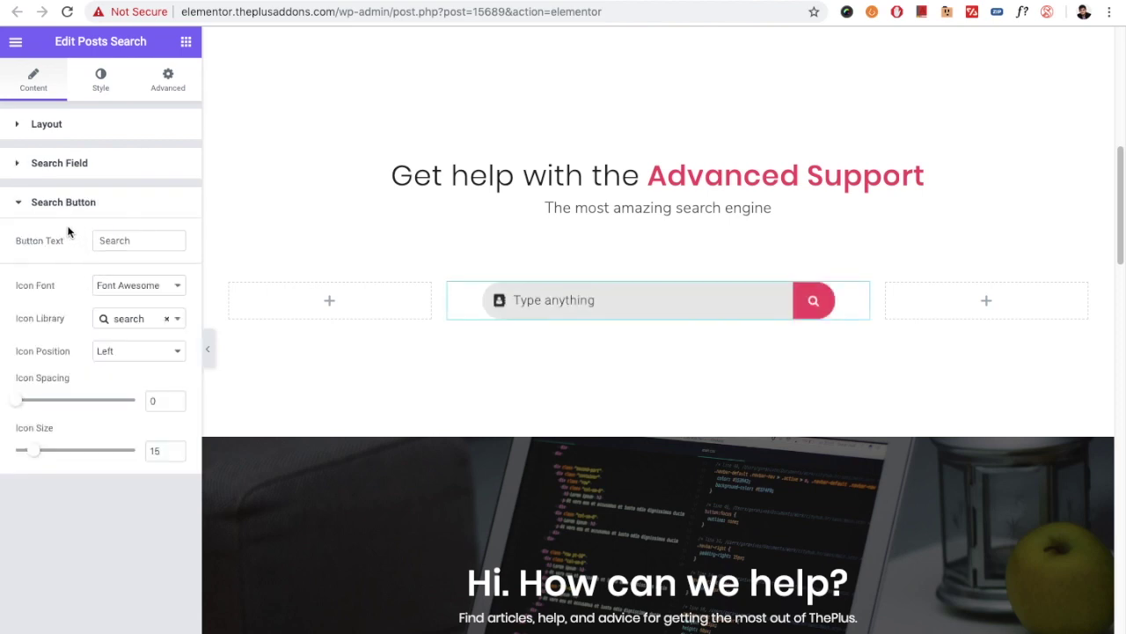
# Keep Font Awesome as the button icon font and the icon position on the left.
pyautogui.click(129, 247)
pyautogui.click(117, 291)
pyautogui.click(115, 286)
pyautogui.click(106, 289)
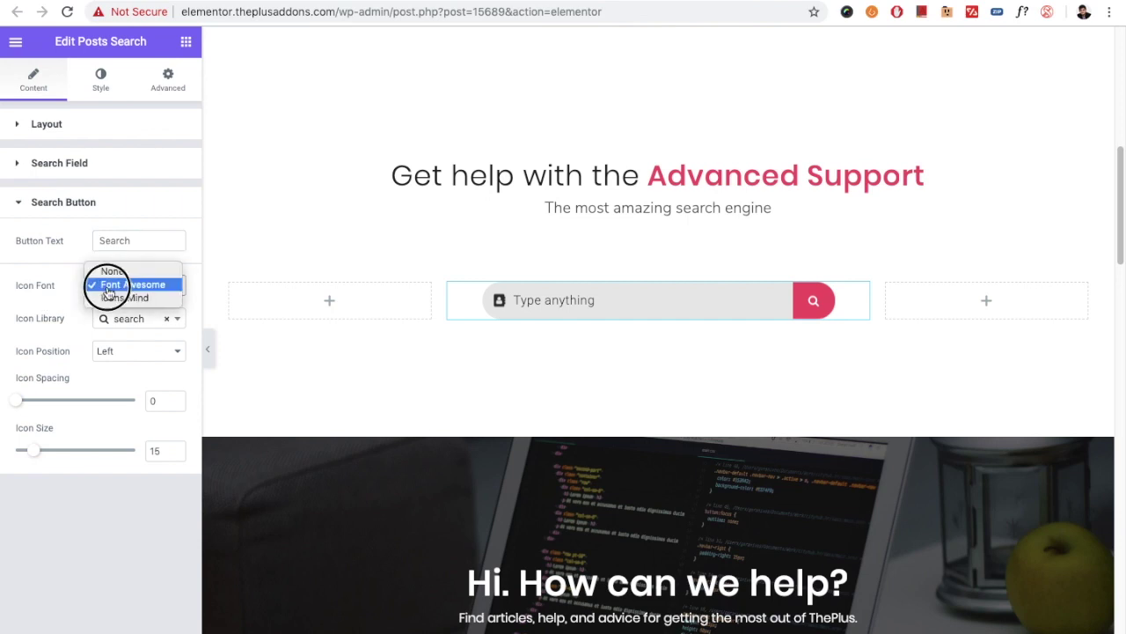
pyautogui.click(113, 283)
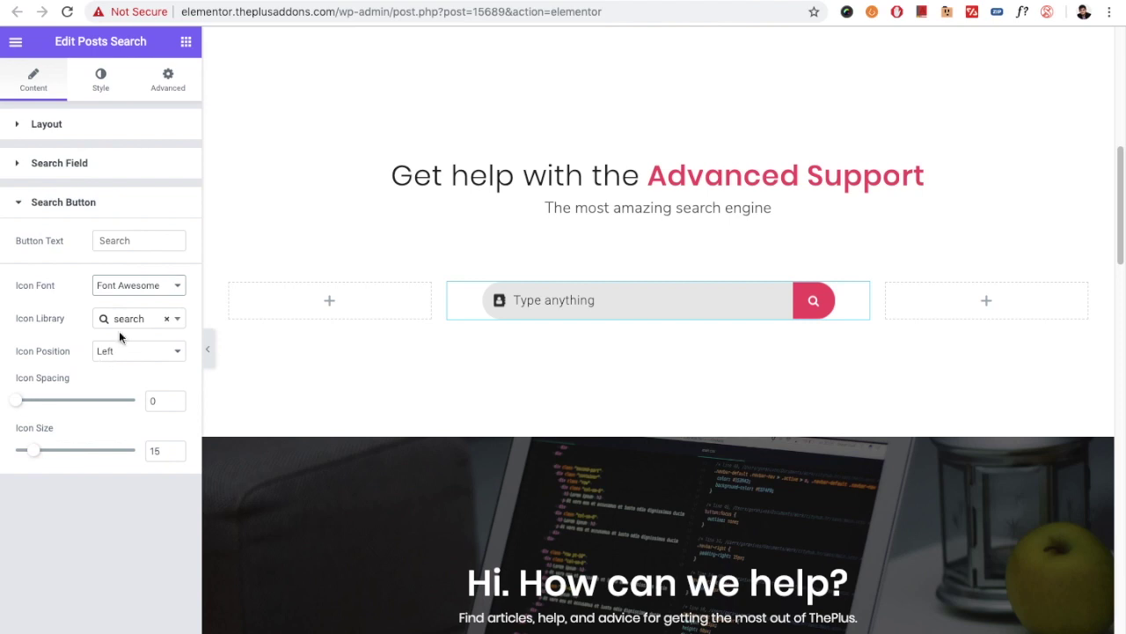
pyautogui.click(129, 324)
pyautogui.click(128, 326)
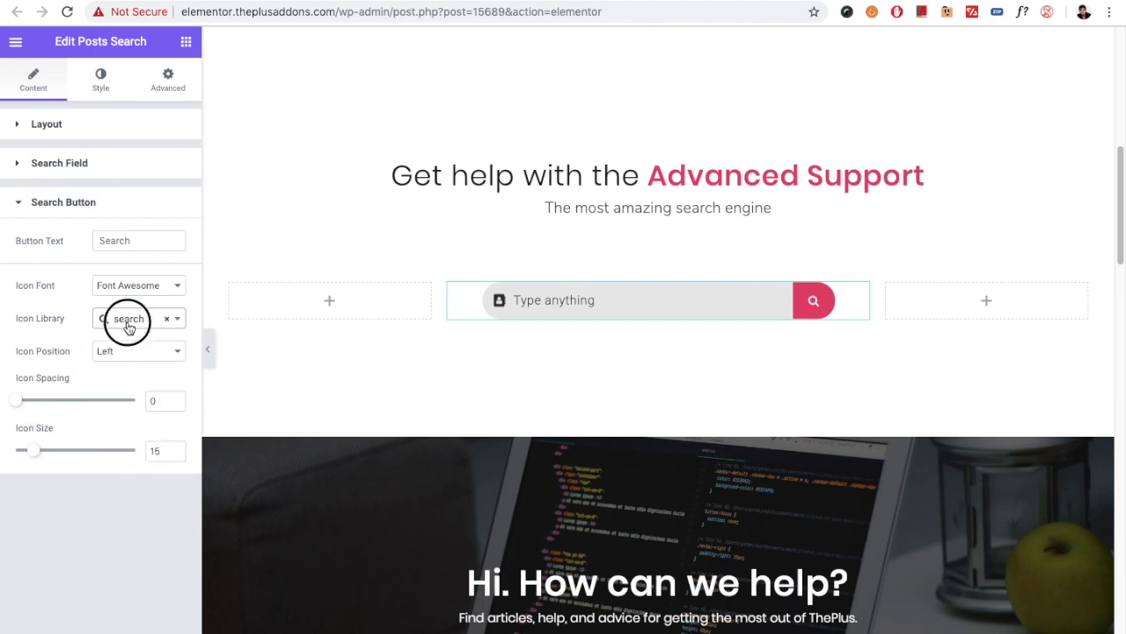
pyautogui.click(113, 347)
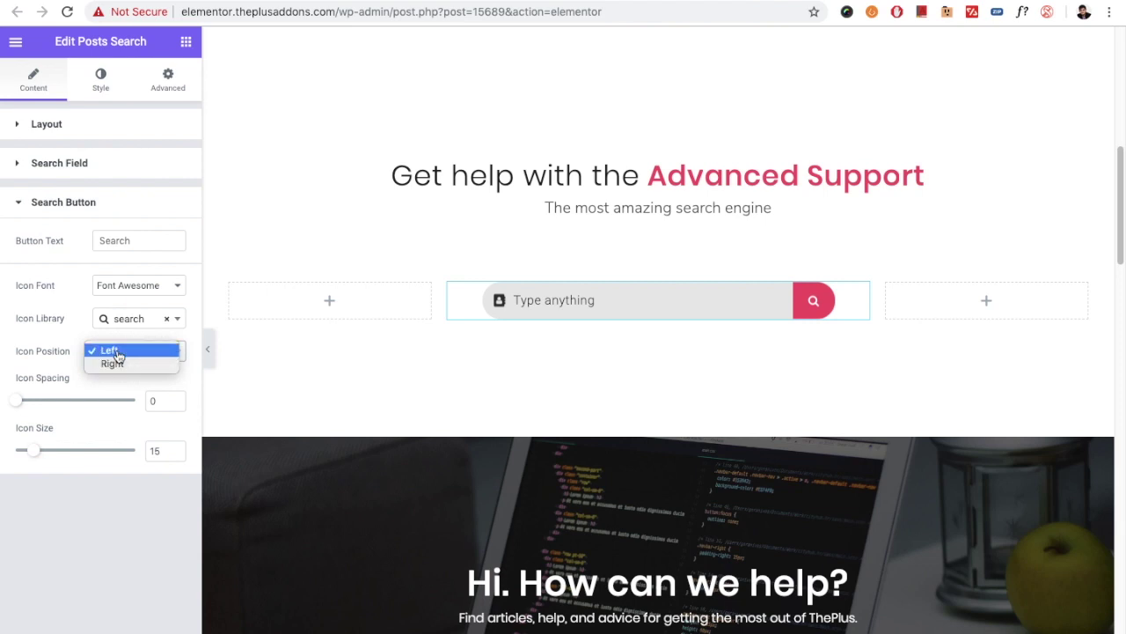
pyautogui.click(117, 352)
# Set the search button icon spacing to 4 and its size to 20.
pyautogui.moveTo(18, 408); pyautogui.dragTo(23, 407)
pyautogui.moveTo(32, 447); pyautogui.dragTo(39, 450)
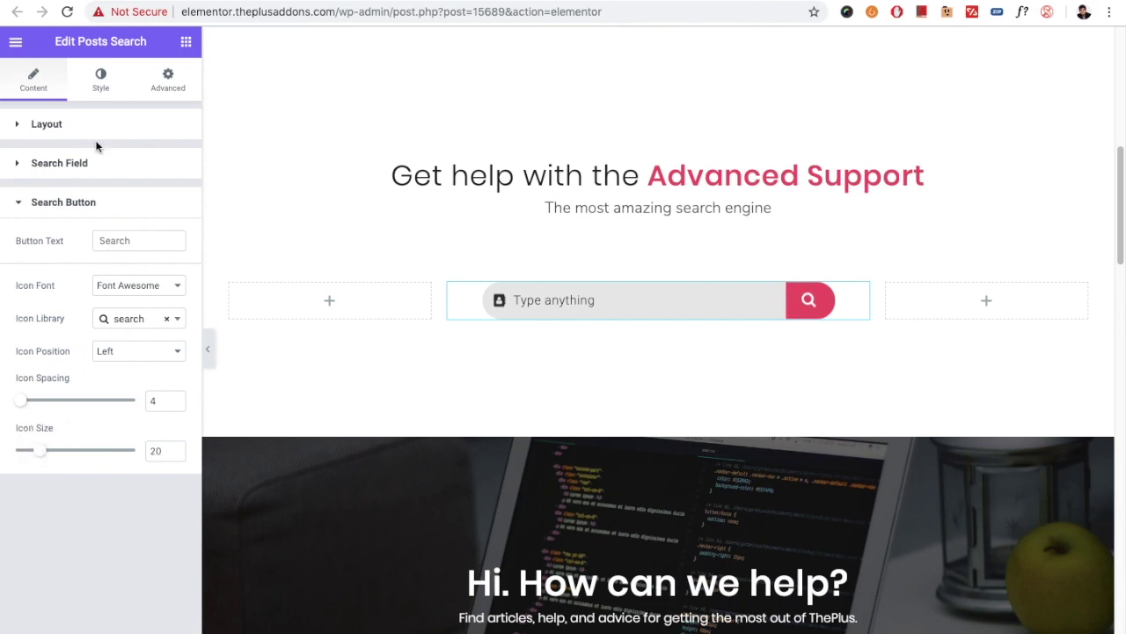
pyautogui.click(94, 92)
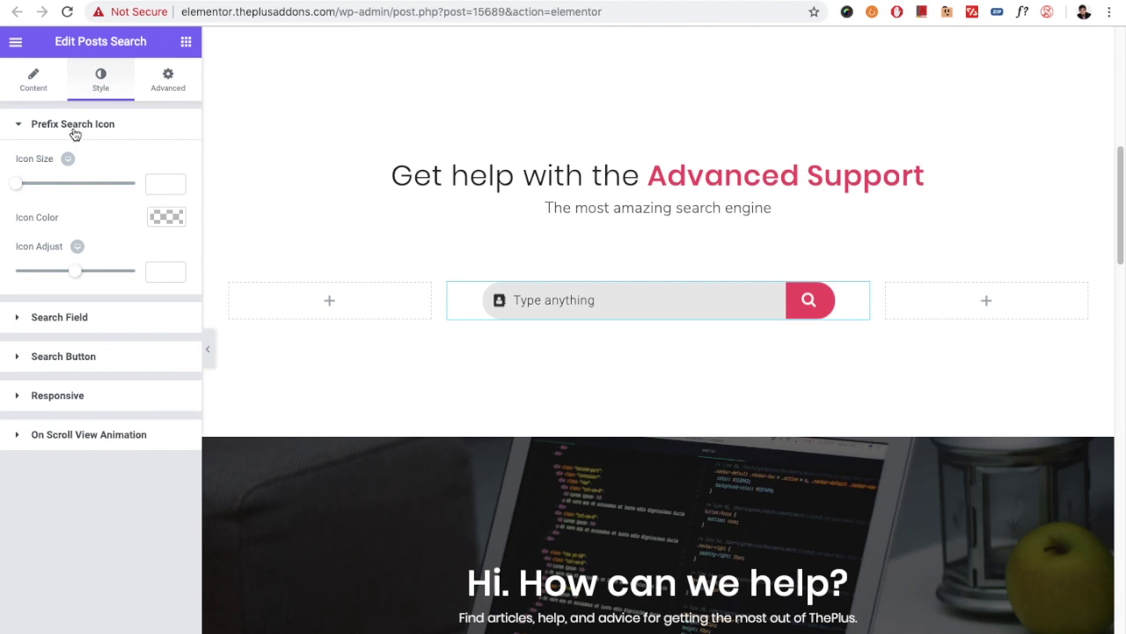
# Give the prefix search icon size 17 and icon adjust 1.
pyautogui.moveTo(21, 188); pyautogui.dragTo(32, 188)
pyautogui.moveTo(75, 270); pyautogui.dragTo(79, 271)
pyautogui.click(78, 247)
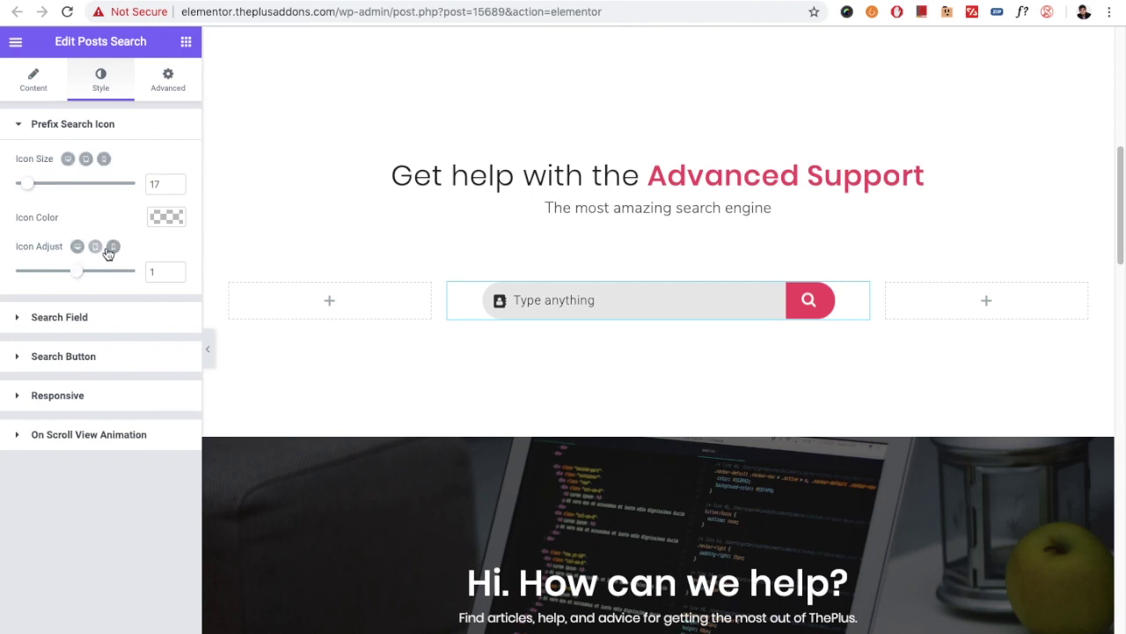
pyautogui.click(81, 320)
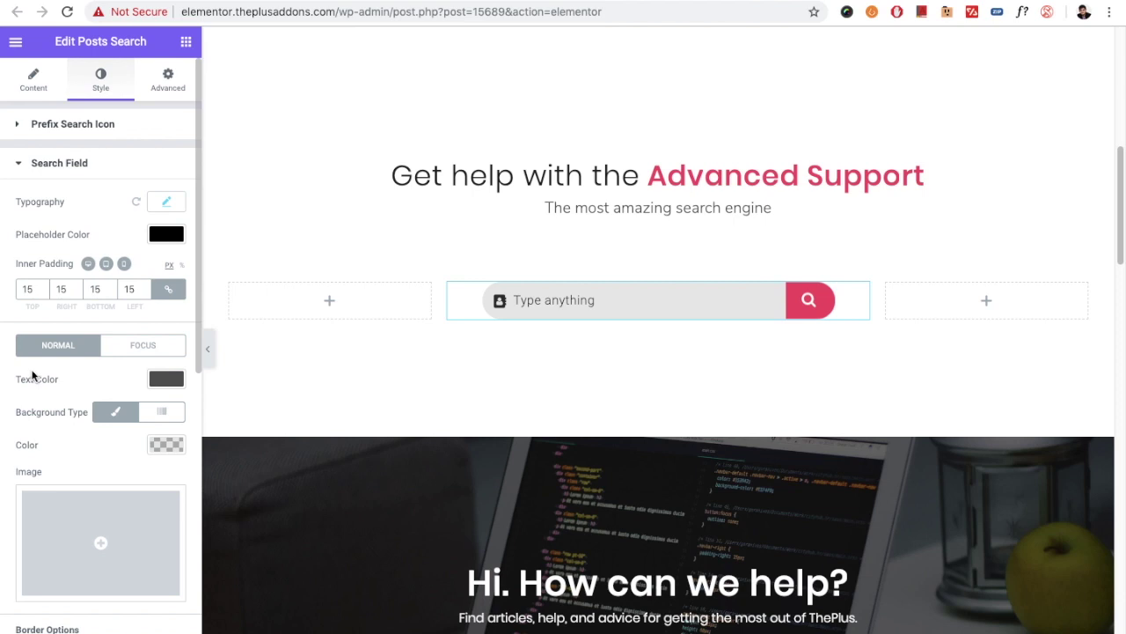
# Review the search field's typography settings without changing them.
pyautogui.scroll(-3, 33, 377)
pyautogui.scroll(3, 33, 377)
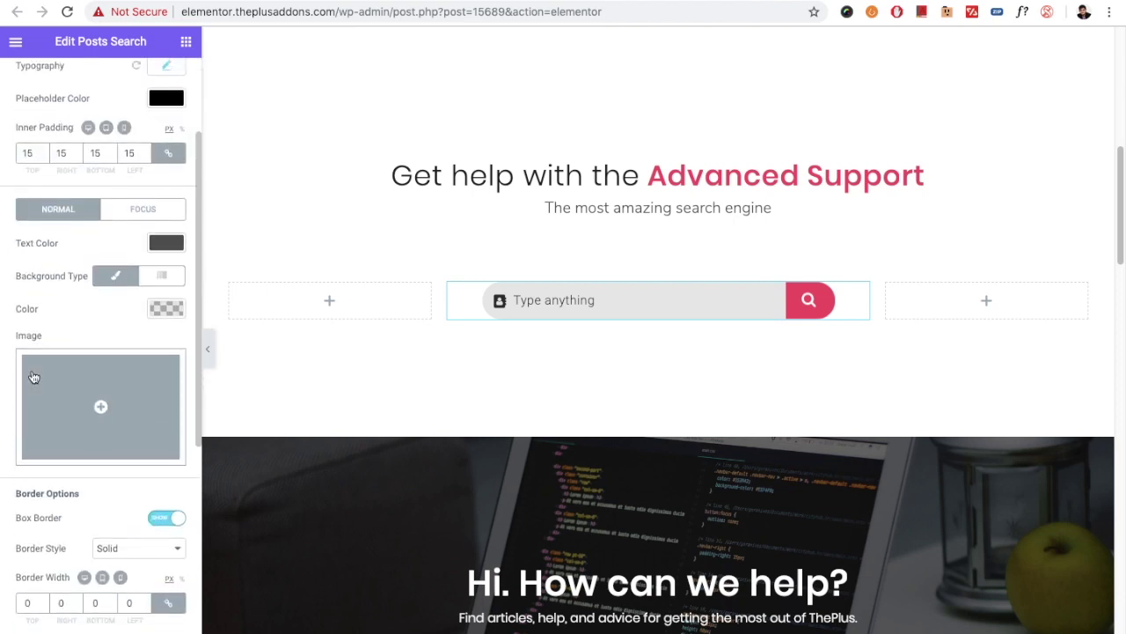
pyautogui.click(164, 182)
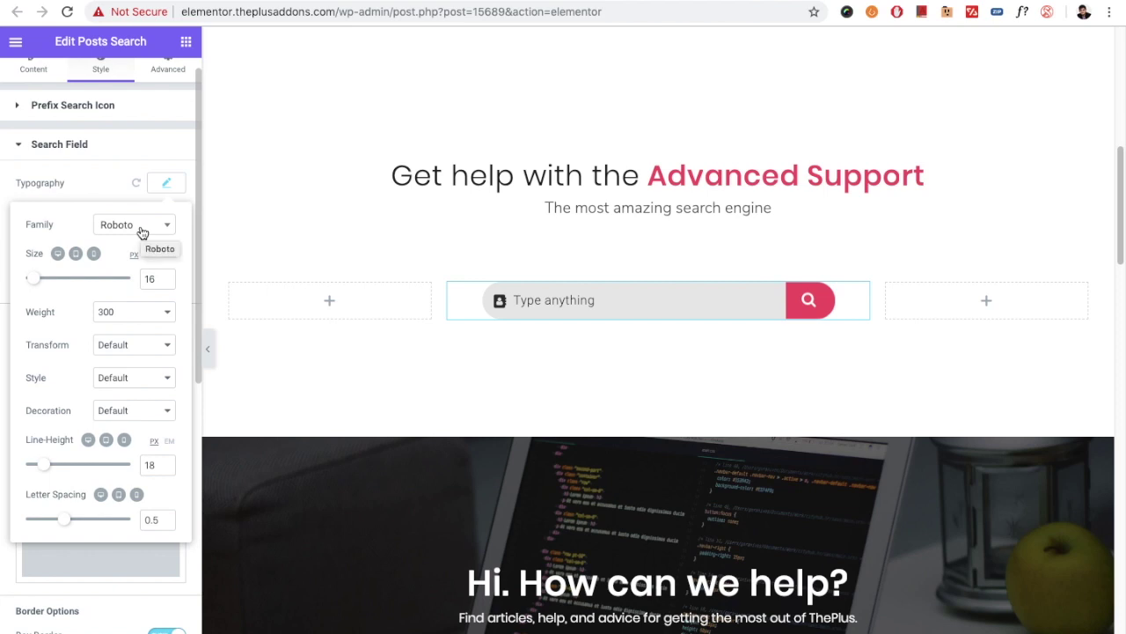
pyautogui.click(166, 188)
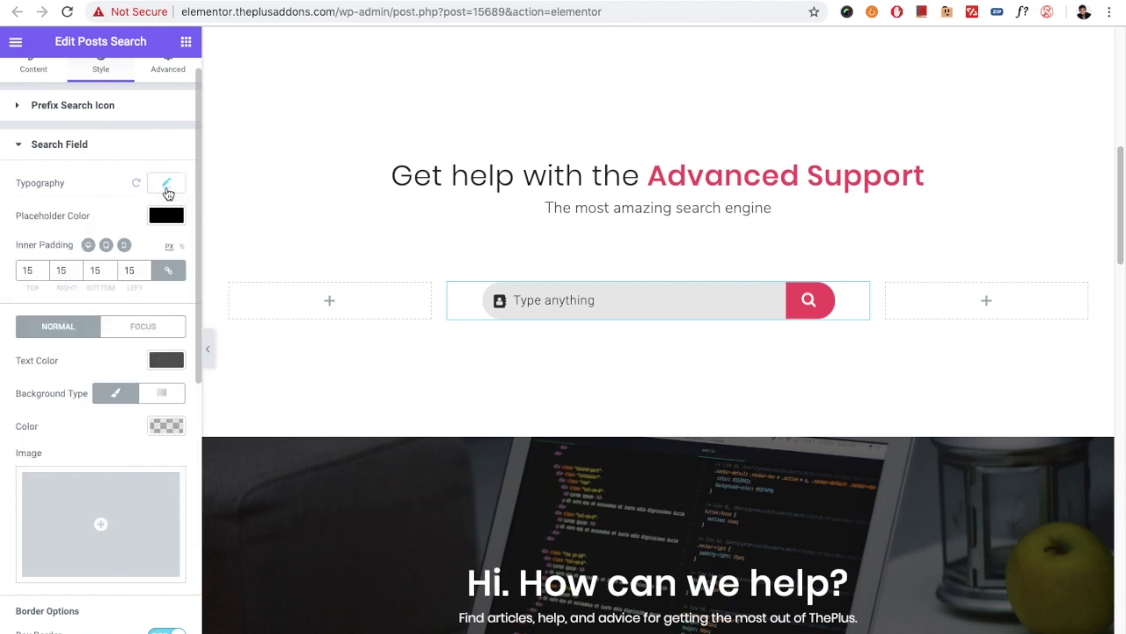
# Compare the field's Focus and Normal styling, then expand the Search Button style section.
pyautogui.scroll(-1, 46, 208)
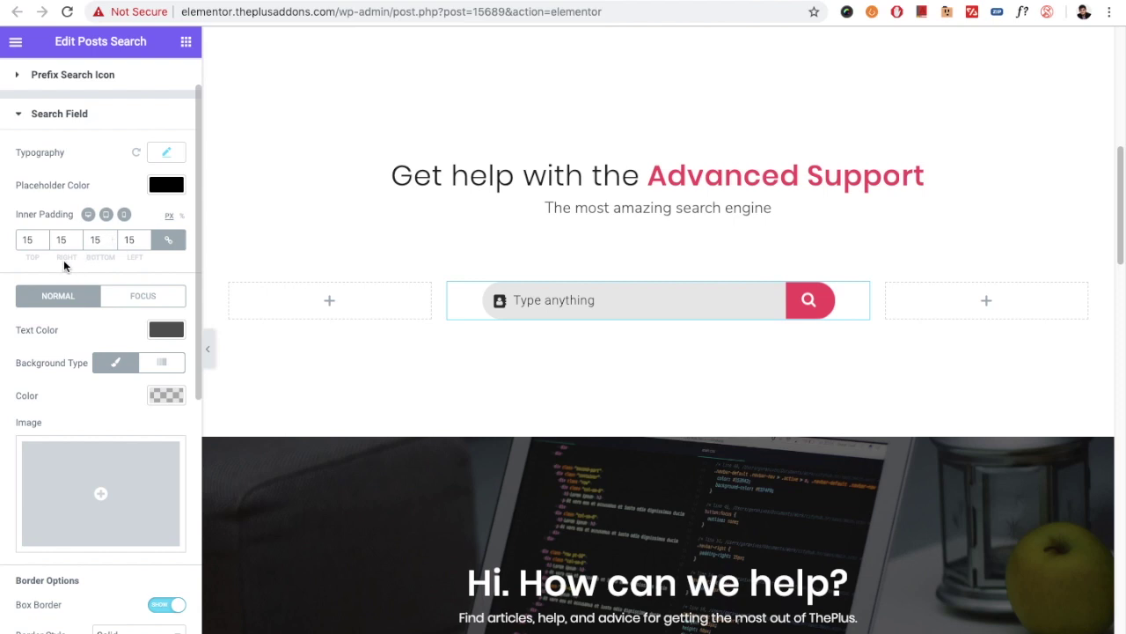
pyautogui.scroll(-2, 40, 243)
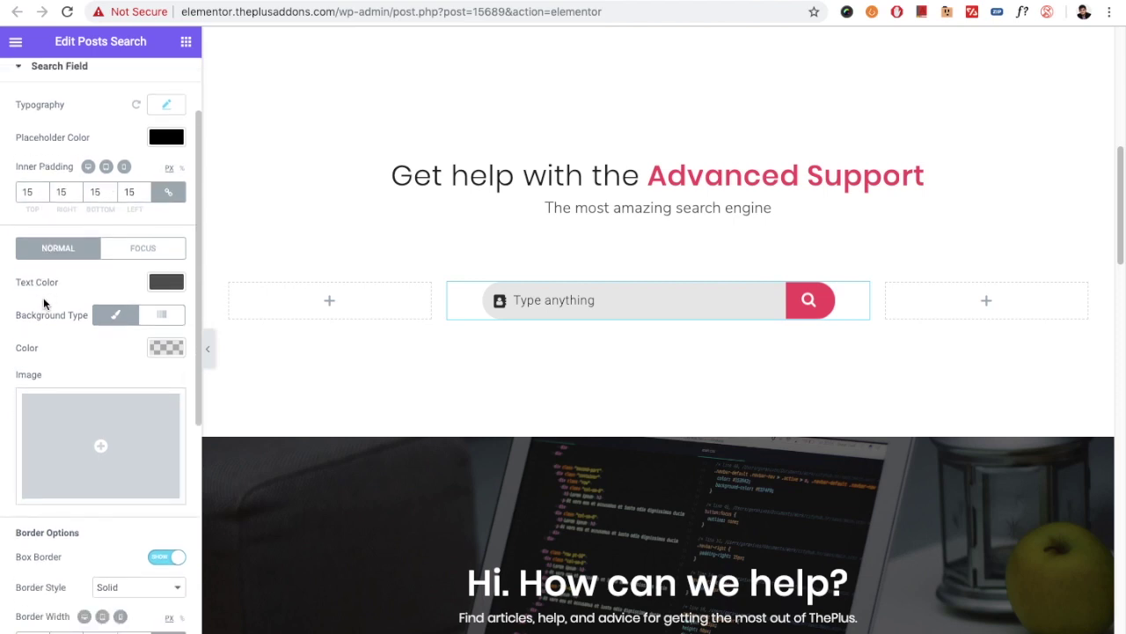
pyautogui.scroll(-1, 38, 299)
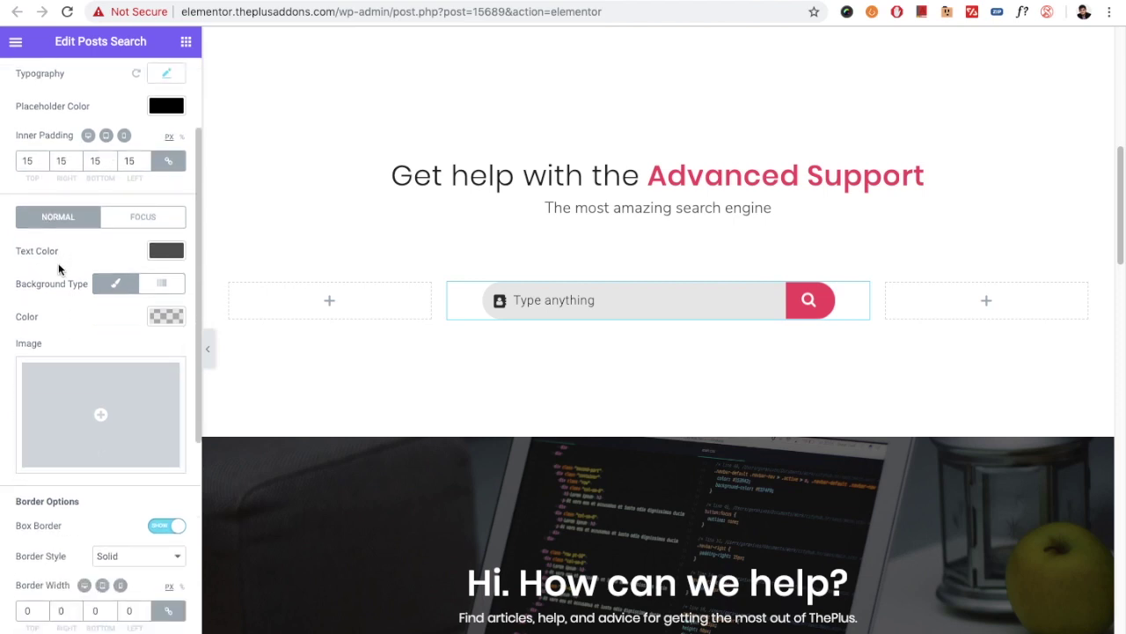
pyautogui.scroll(-1, 79, 330)
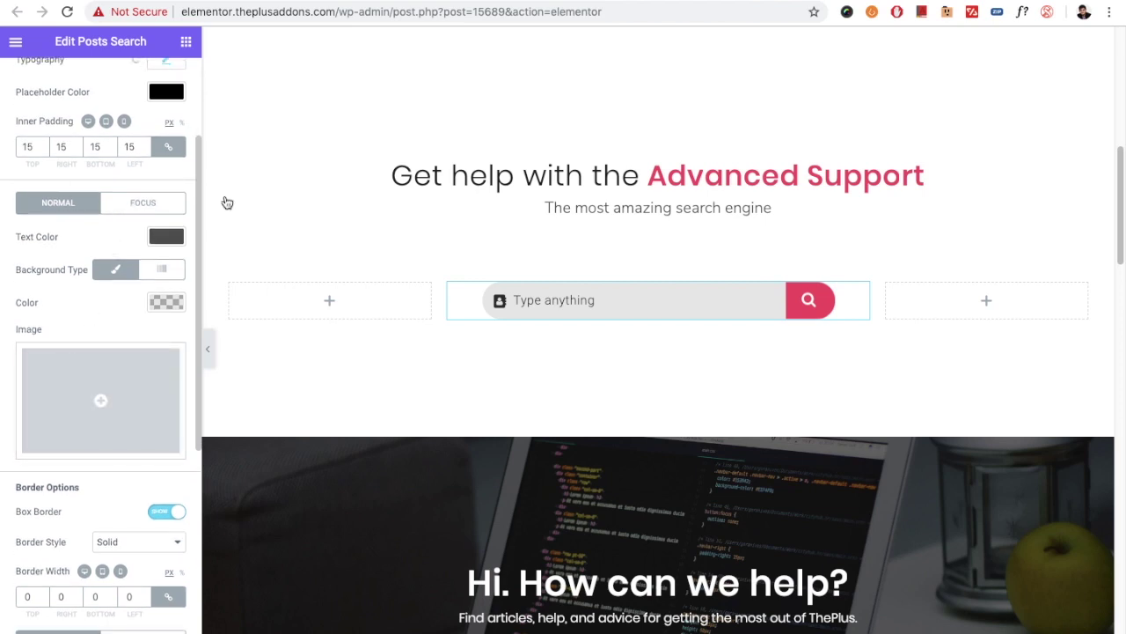
pyautogui.click(146, 203)
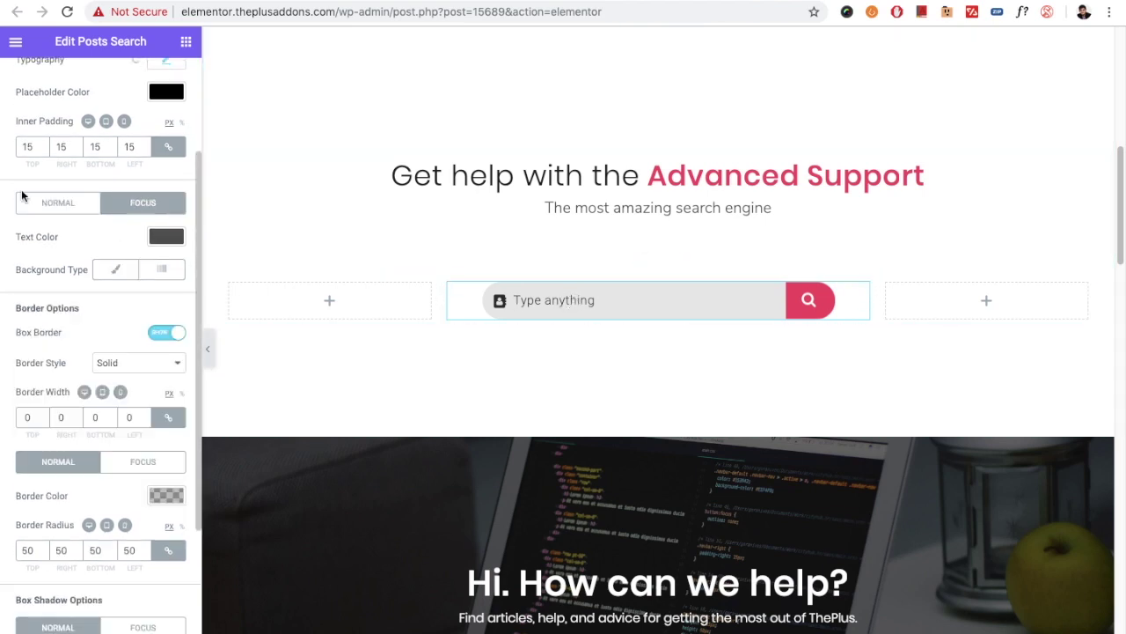
pyautogui.click(44, 205)
pyautogui.scroll(-4, 64, 449)
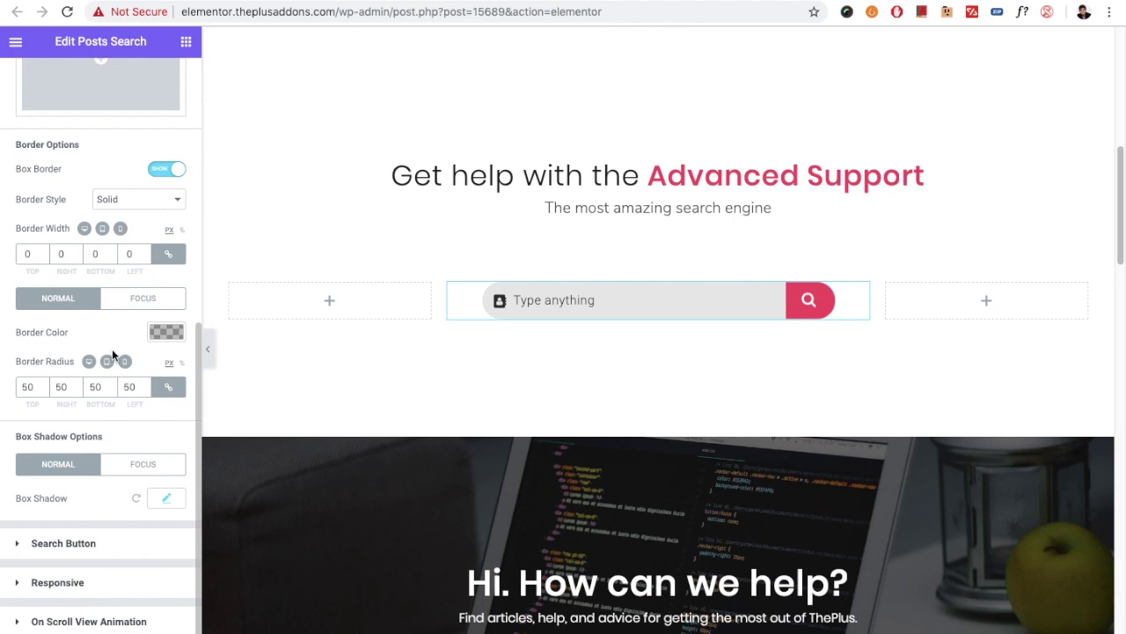
pyautogui.click(63, 546)
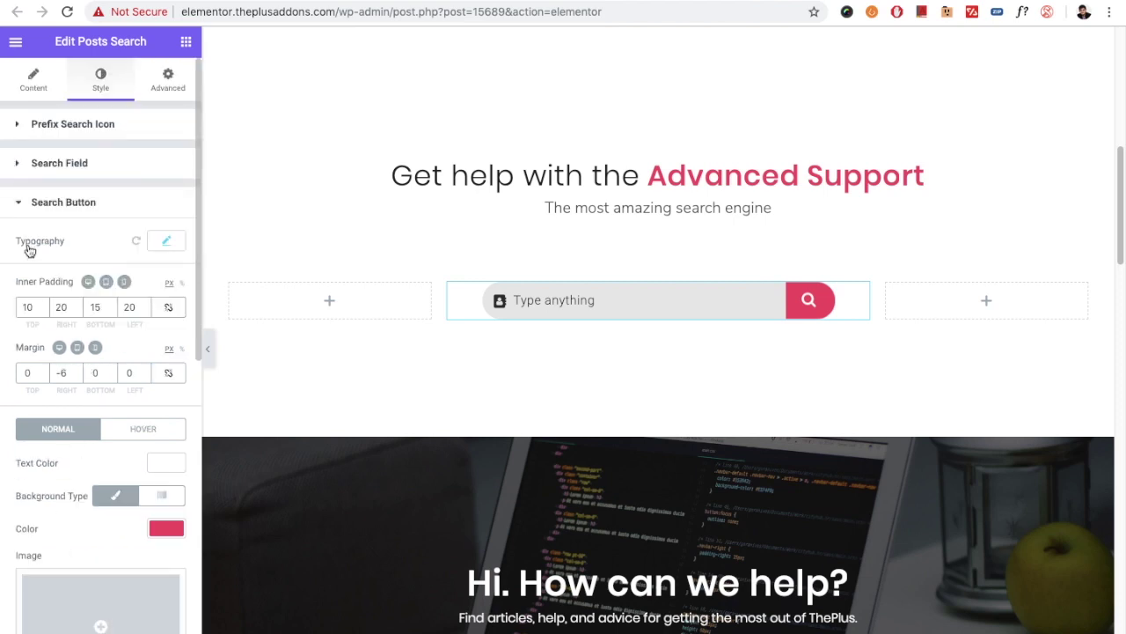
# Scroll past the Search Button styles and expand Responsive, showing a 450 px maximum width.
pyautogui.scroll(-2, 61, 225)
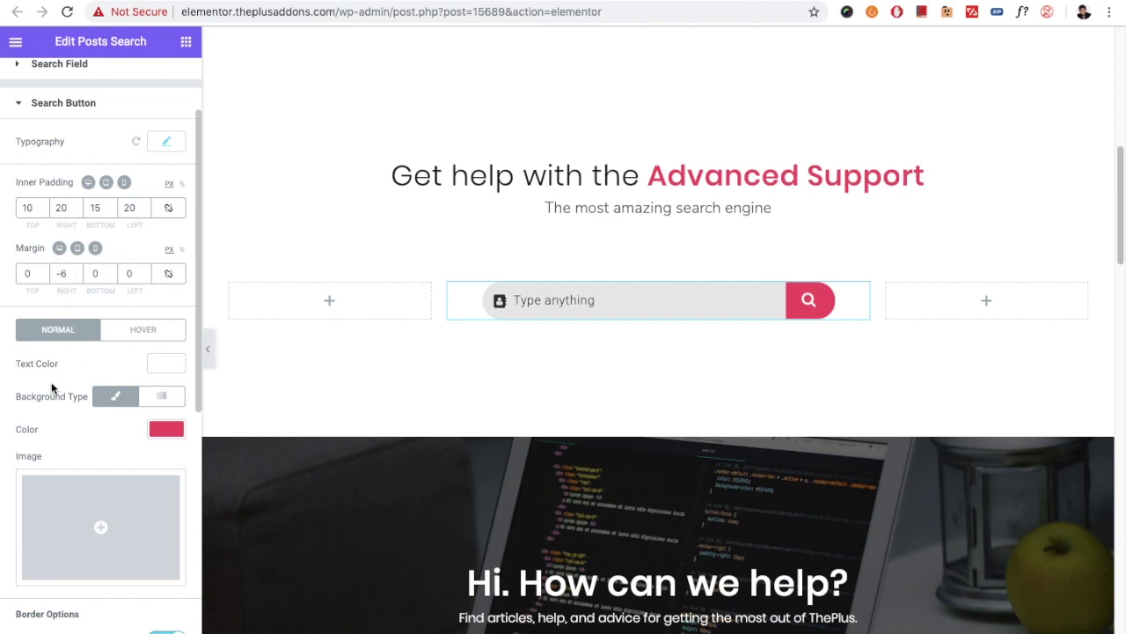
pyautogui.scroll(-3, 52, 390)
pyautogui.scroll(-4, 51, 392)
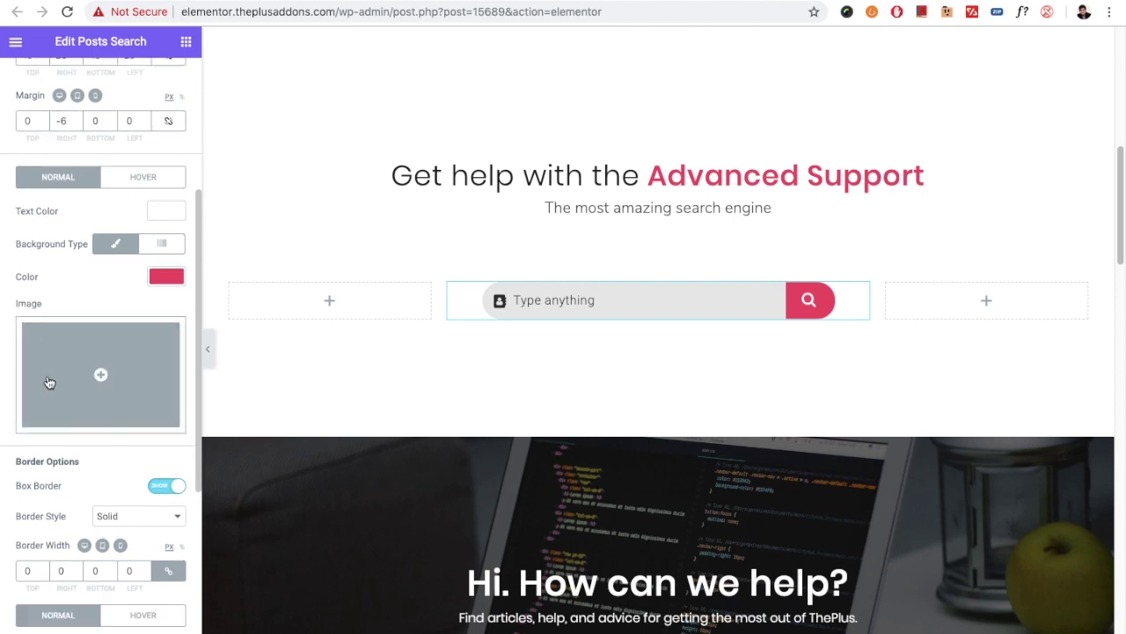
pyautogui.scroll(-3, 63, 443)
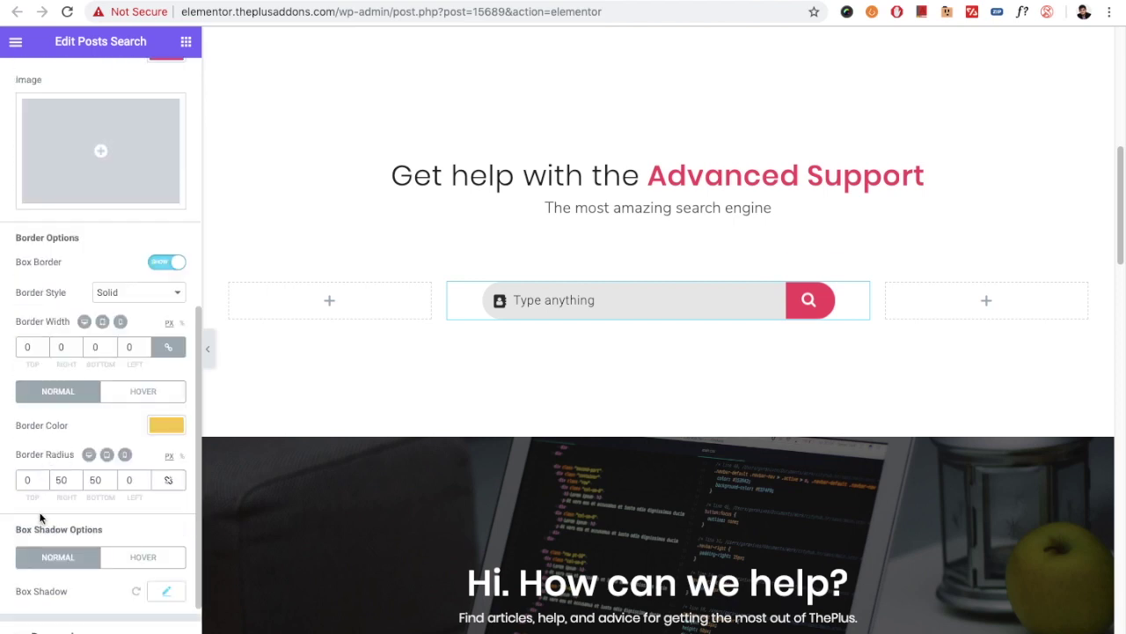
pyautogui.scroll(-1, 40, 517)
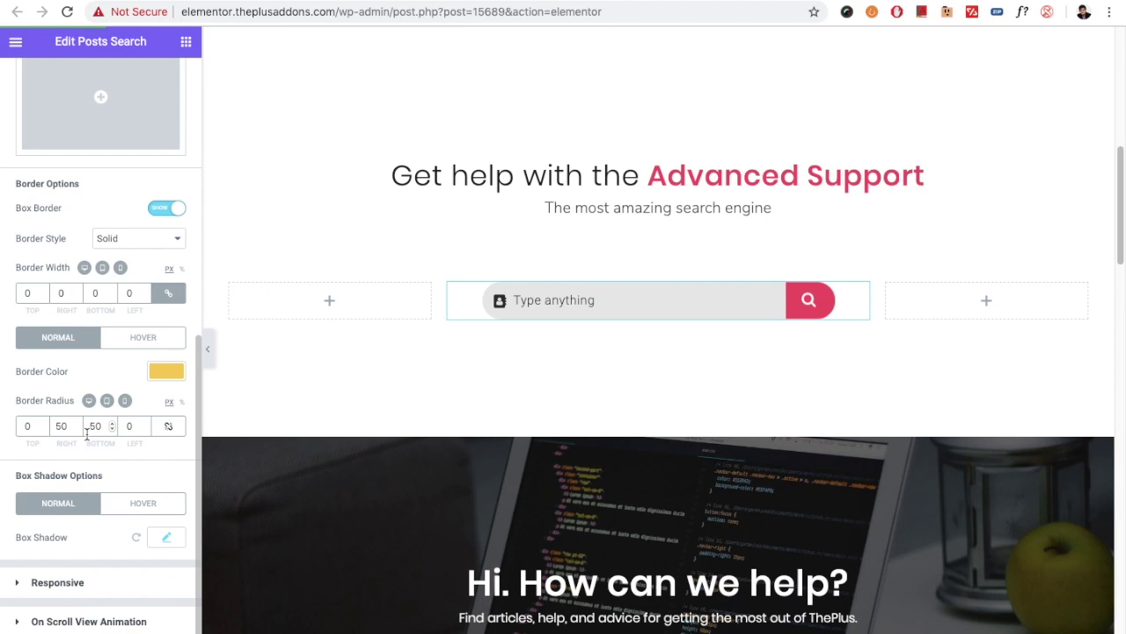
pyautogui.click(70, 584)
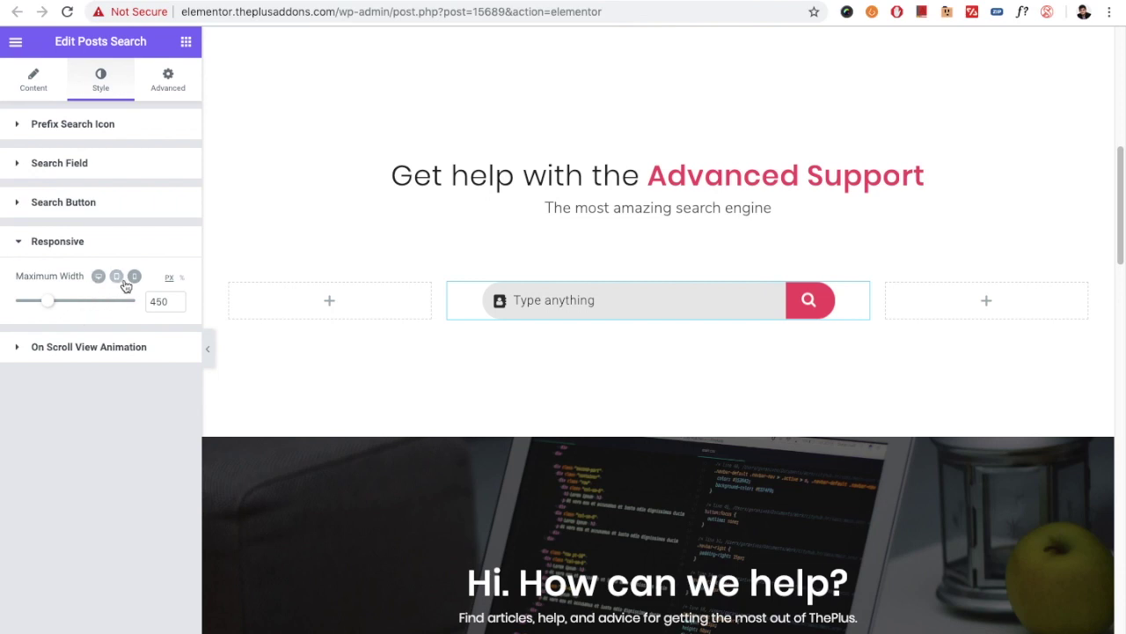
# Set the On Scroll View Animation effect to No-animation.
pyautogui.click(95, 347)
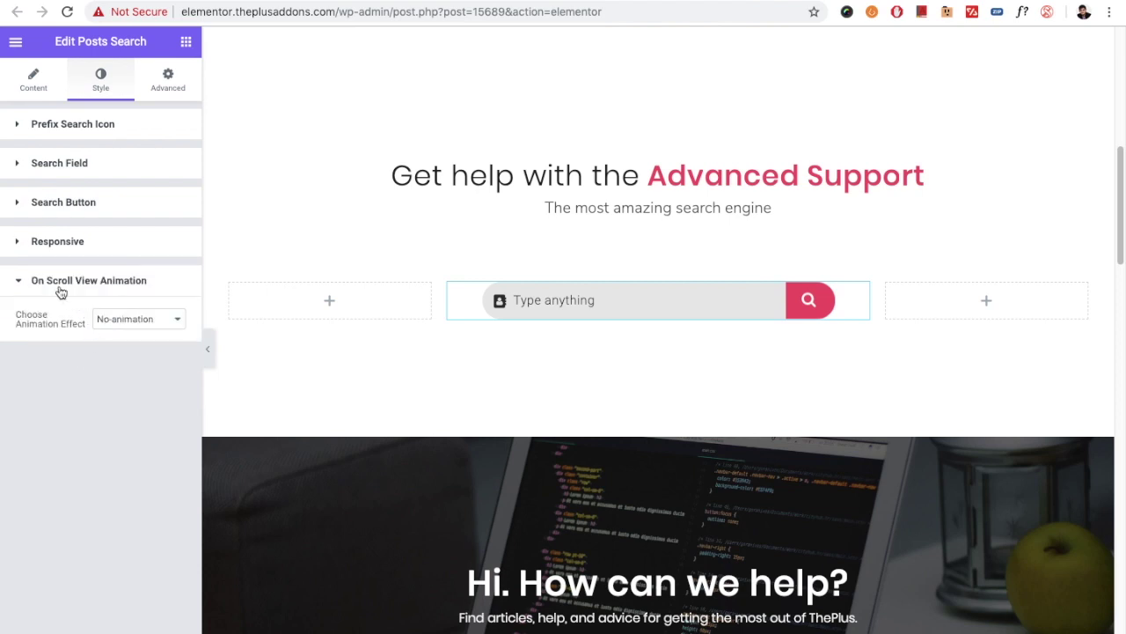
pyautogui.click(122, 322)
pyautogui.click(121, 320)
# Scroll the preview up to the purple Search Bar hero section.
pyautogui.scroll(10, 427, 381)
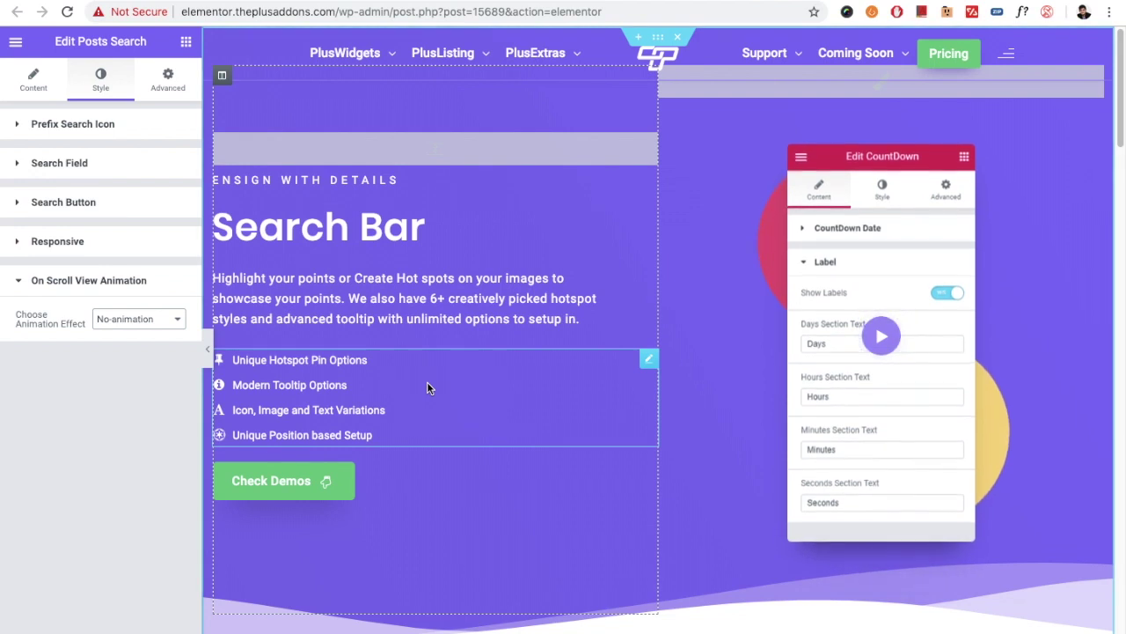